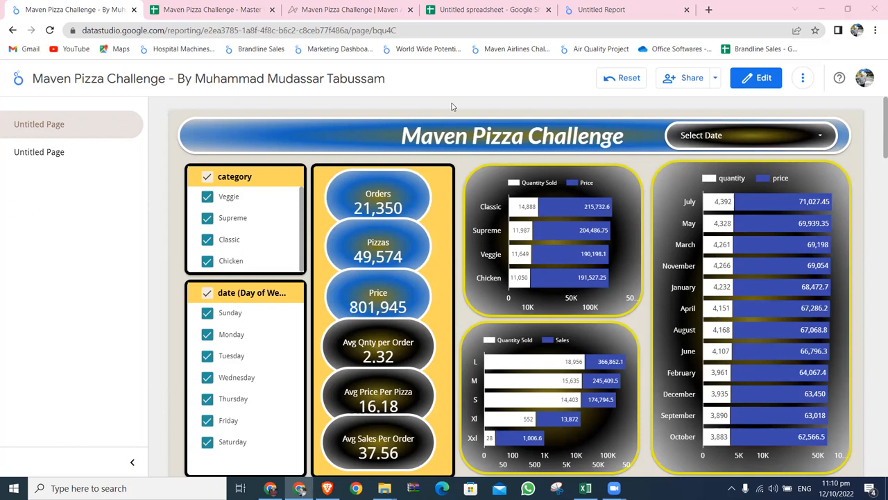
# Review the access-level options for inviting people to the report, closing the sharing dialog without sending an invitation.
pyautogui.click(716, 77)
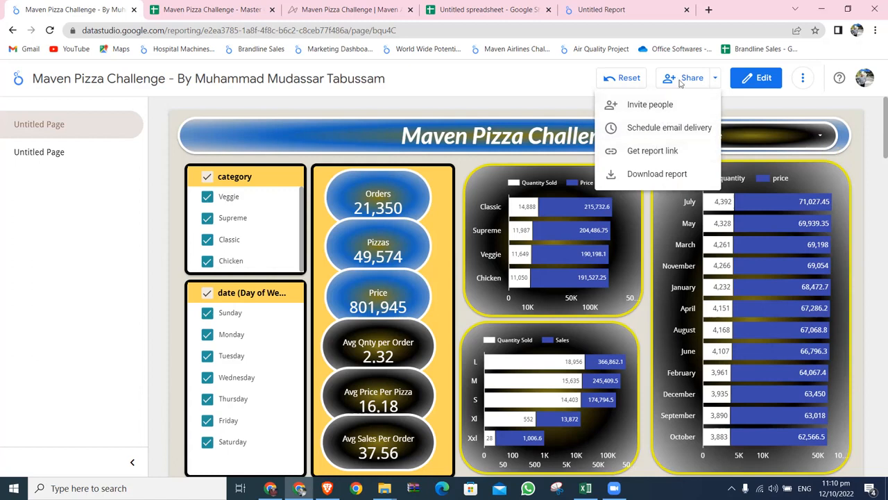
pyautogui.click(665, 103)
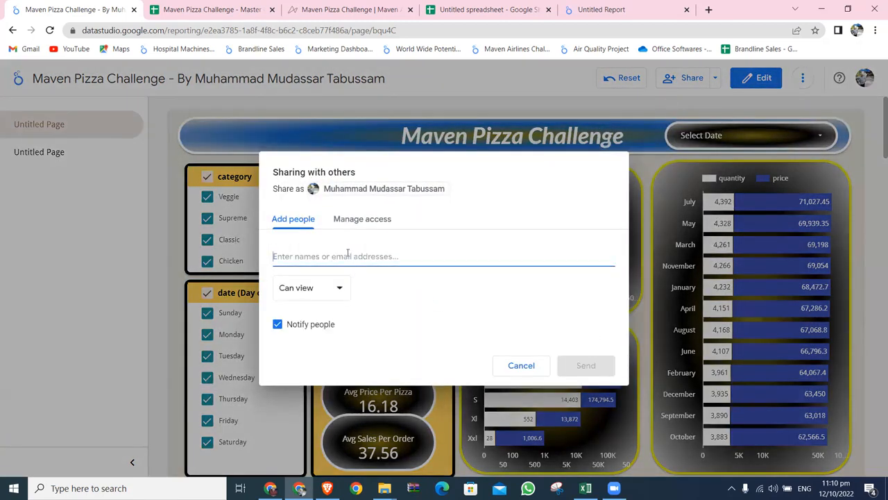
pyautogui.click(339, 287)
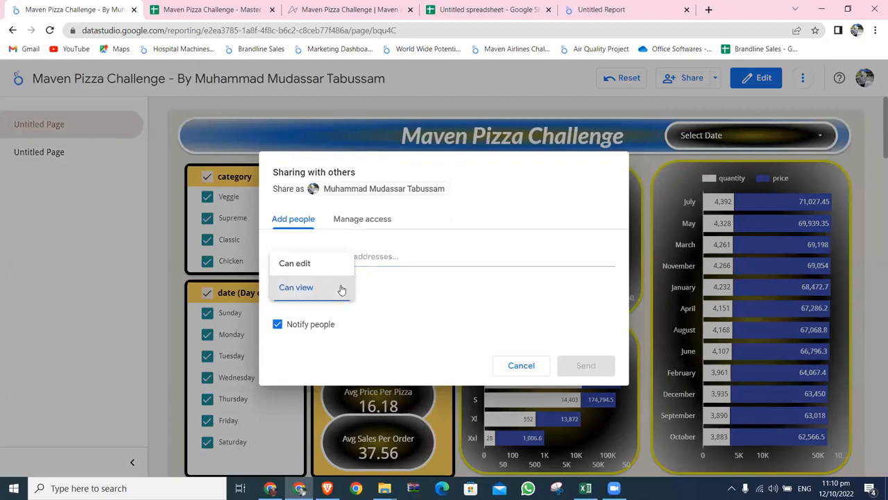
pyautogui.click(439, 233)
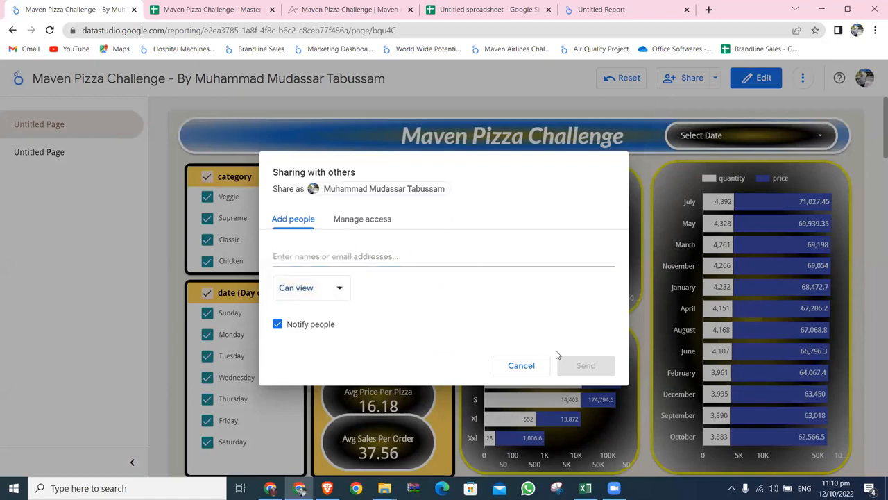
pyautogui.click(522, 366)
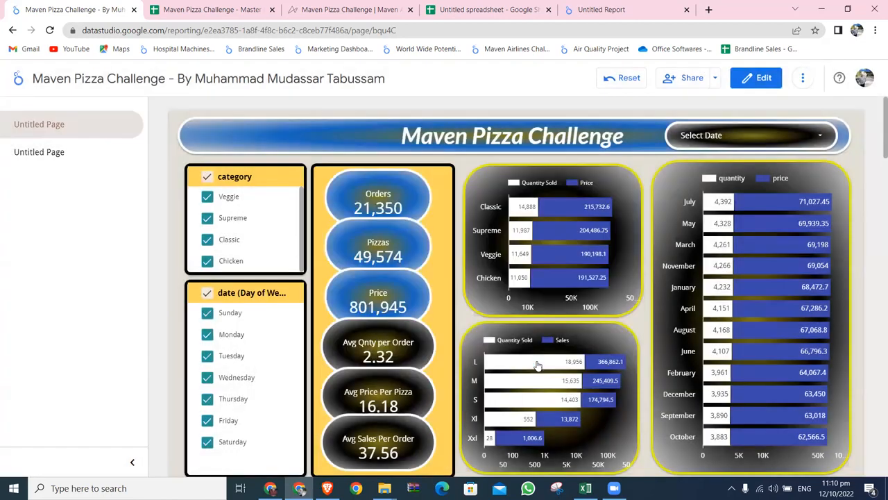
# Preview the report in edit mode, return to view mode and look over its additional options.
pyautogui.click(762, 78)
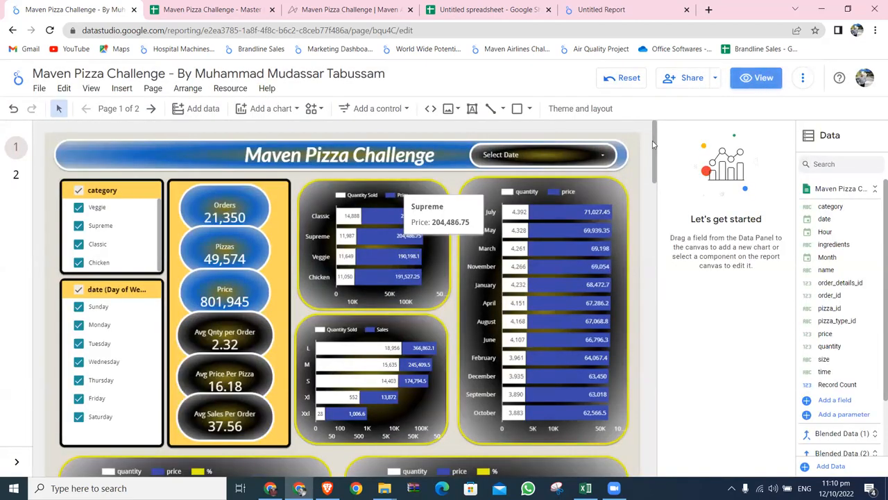
pyautogui.click(757, 78)
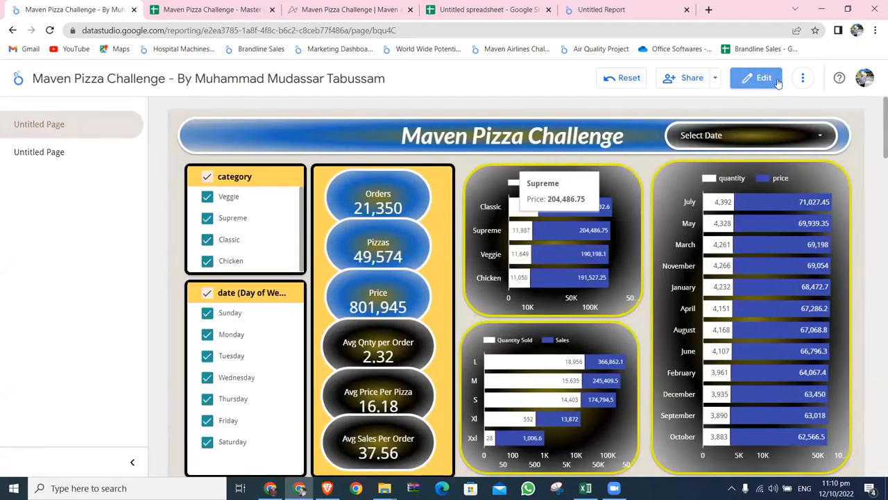
pyautogui.click(803, 77)
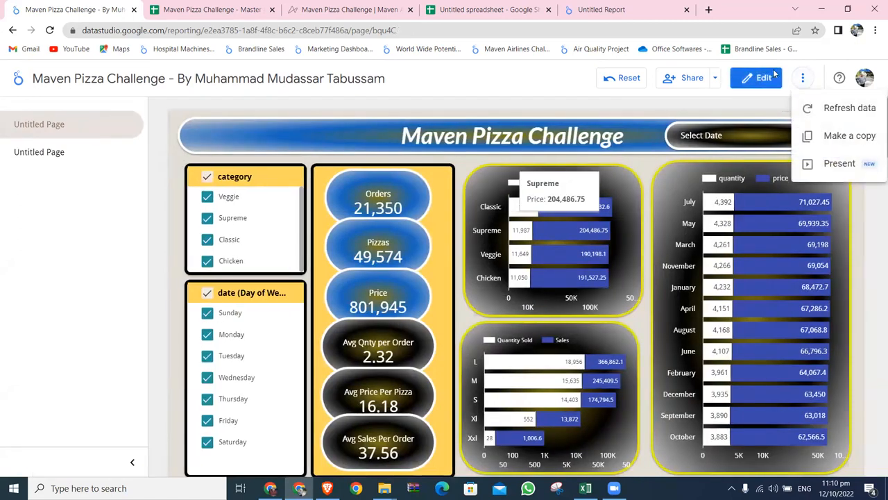
pyautogui.click(712, 85)
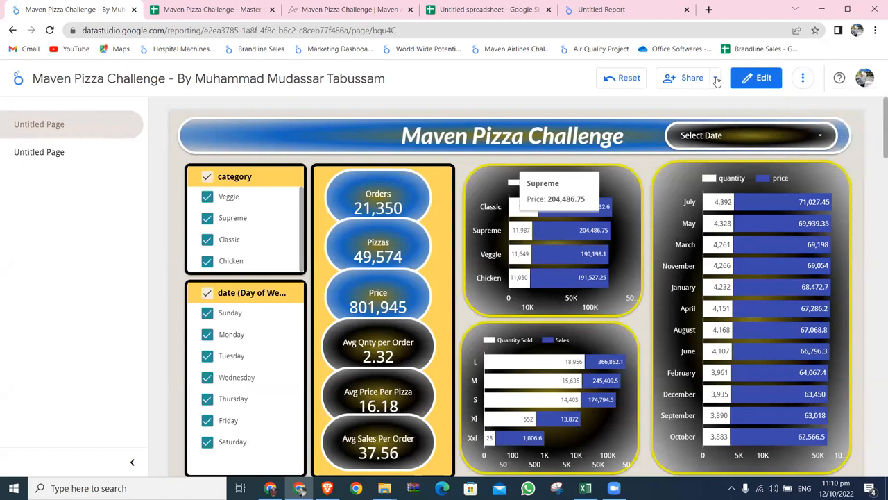
# Examine the scheduled email delivery settings and their repeat options, leaving without scheduling a delivery.
pyautogui.click(717, 82)
pyautogui.click(674, 127)
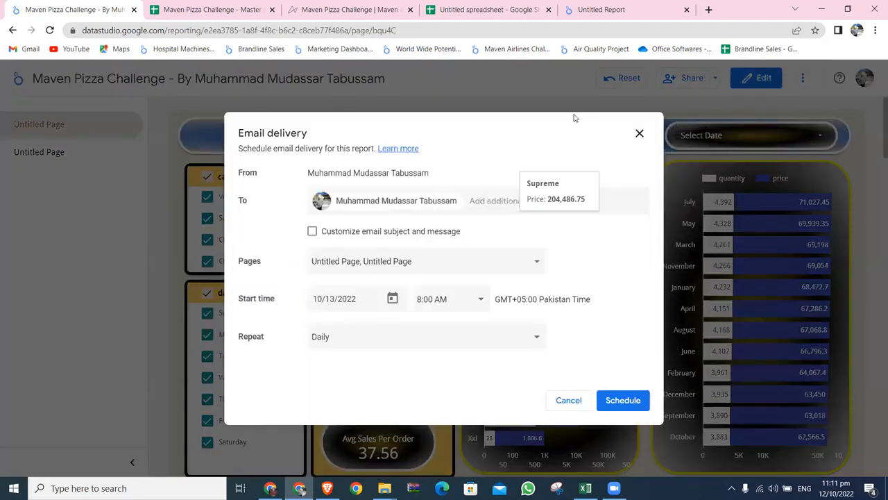
pyautogui.moveTo(552, 118); pyautogui.dragTo(474, 89)
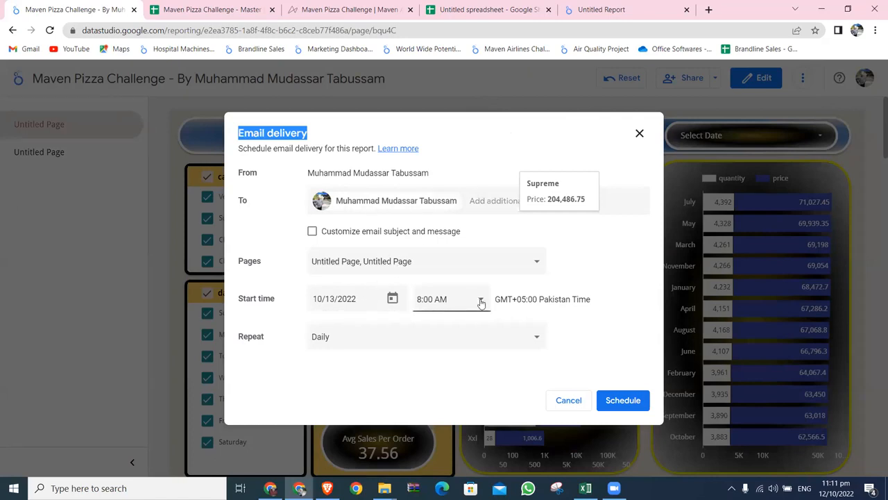
pyautogui.click(440, 340)
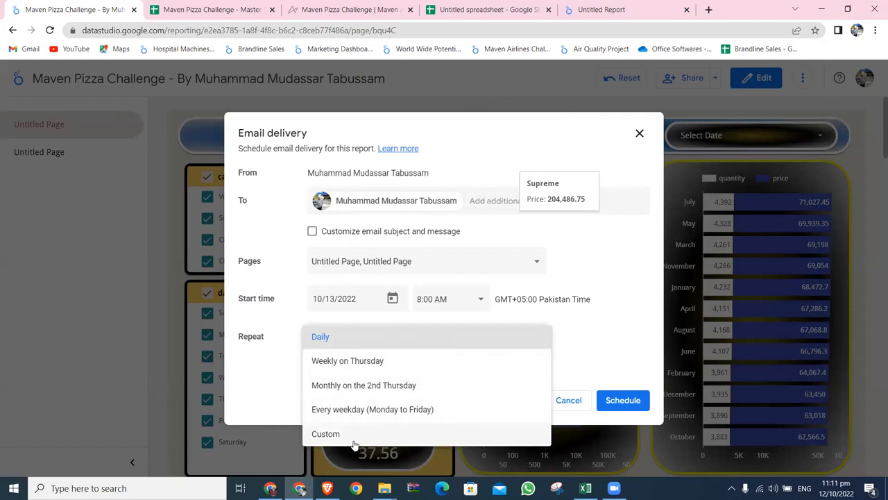
pyautogui.click(573, 242)
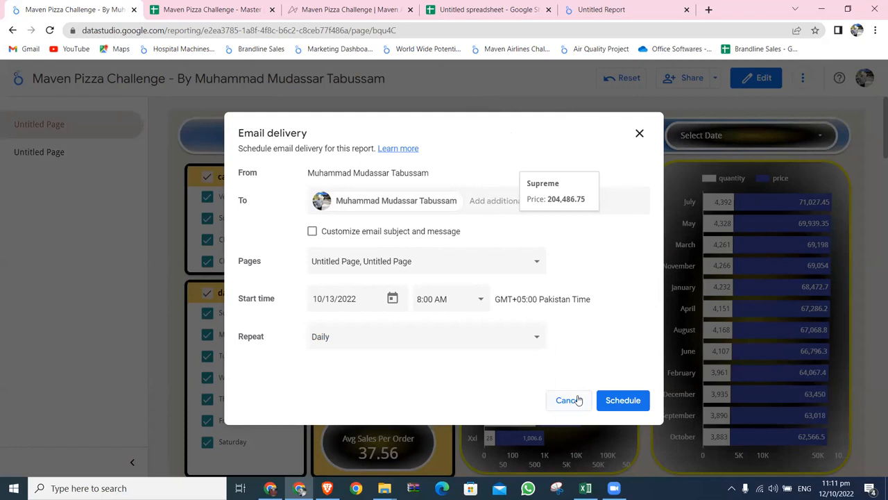
pyautogui.click(567, 400)
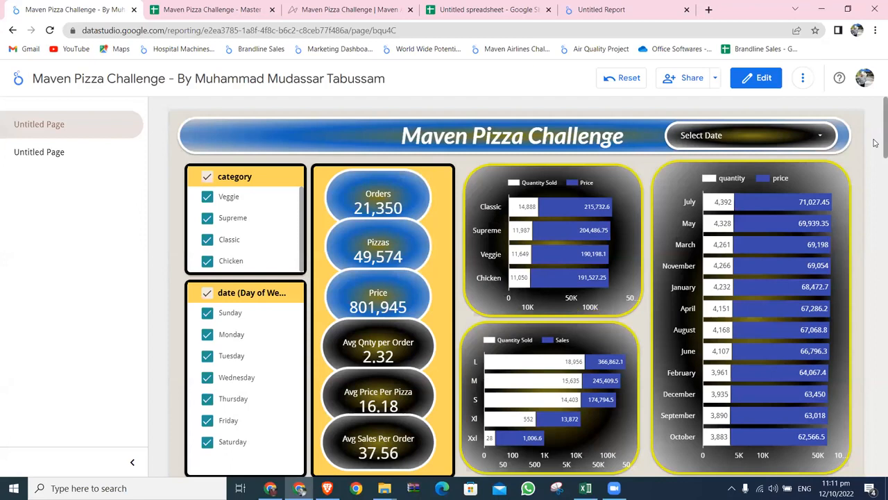
# Reset the report's filters and selections to their defaults.
pyautogui.click(642, 79)
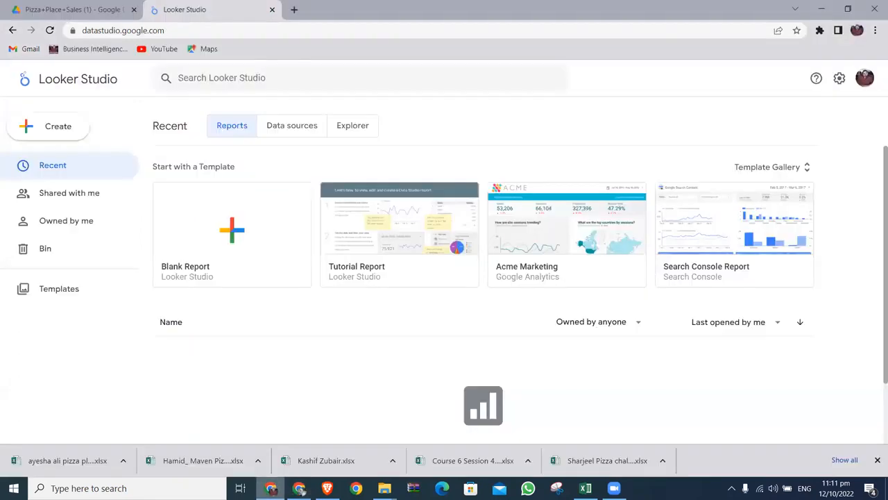
# Open the bookmarked Business Intelligence training site and send its home page link to the BI Training - Batch 6 group in WhatsApp.
pyautogui.click(270, 488)
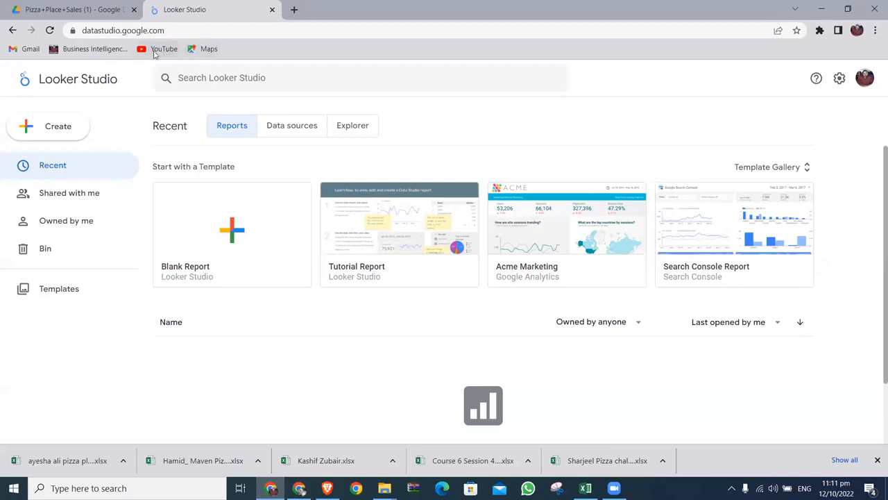
pyautogui.click(108, 48)
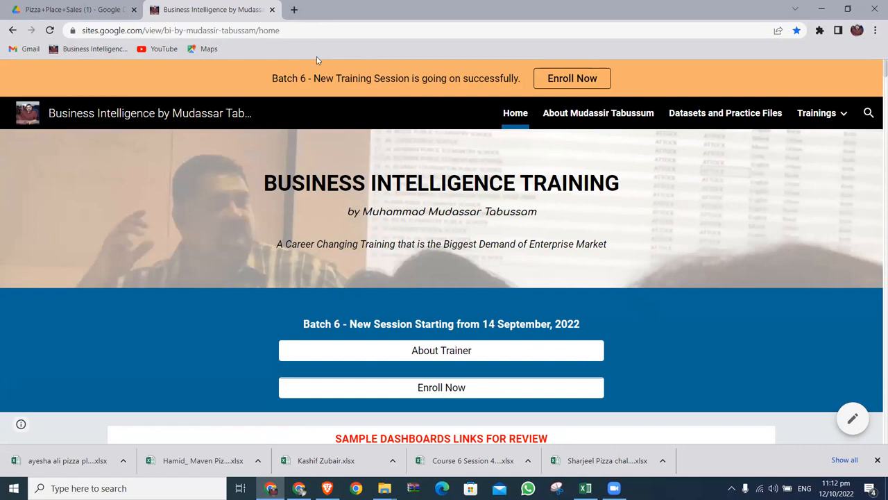
pyautogui.click(298, 30)
pyautogui.hotkey('ctrl', 'c')
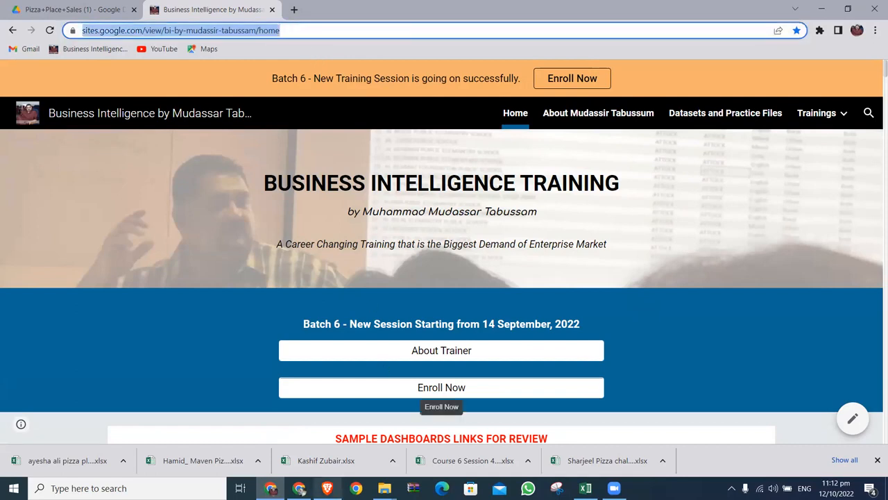
pyautogui.click(326, 488)
pyautogui.hotkey('ctrl', 'v')
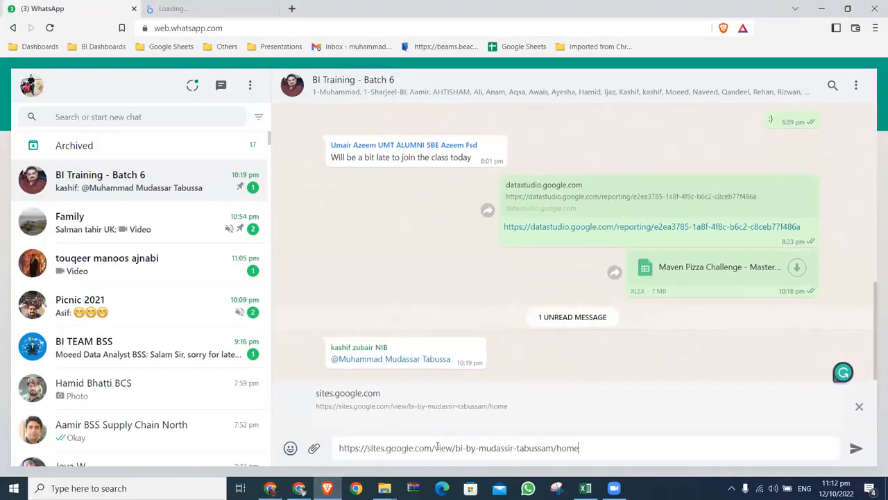
pyautogui.press('Return')
# Switch back to the training site and examine its trainings list, sample dashboard links and data life-cycle diagram.
pyautogui.hotkey('alt', 'Tab')
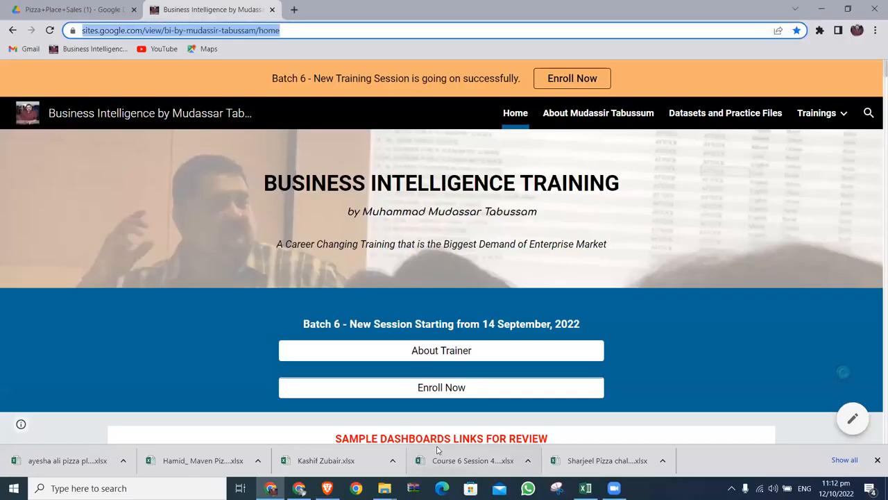
pyautogui.moveTo(848, 123)
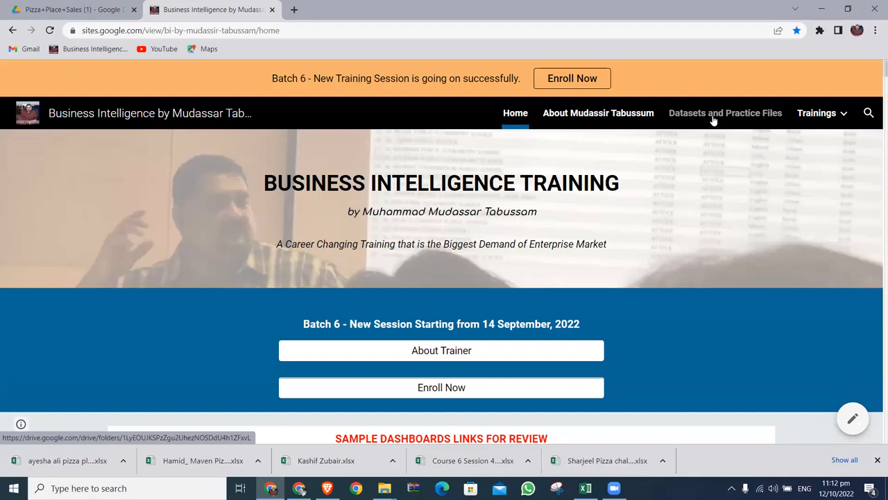
pyautogui.scroll(-3, 722, 280)
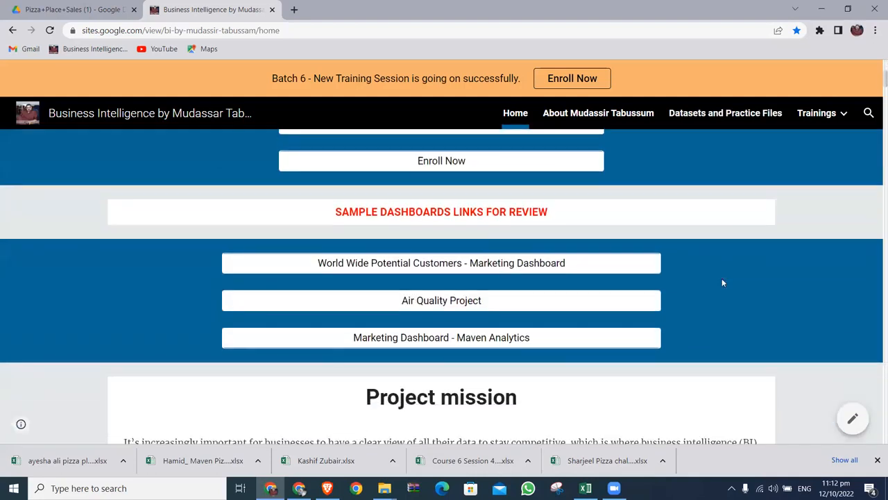
pyautogui.scroll(-6, 721, 282)
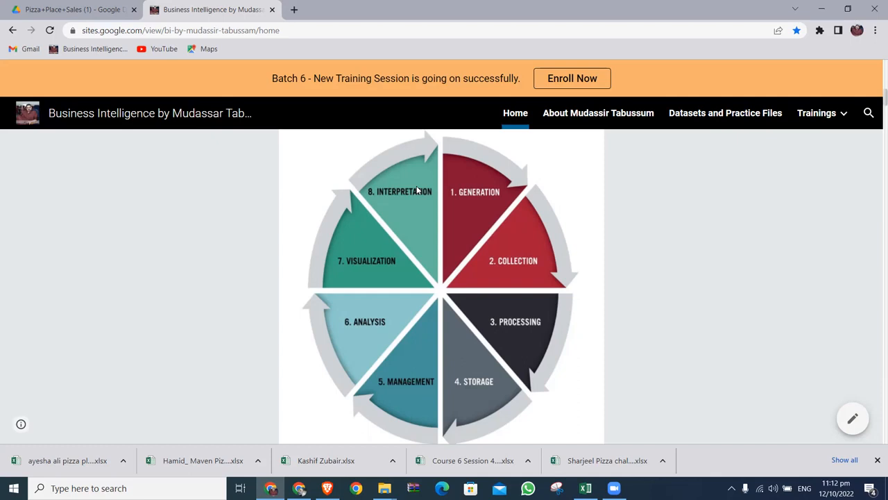
# Switch to the Maven Pizza Challenge report and present it full screen with Fit to width, leaving the presentation after viewing.
pyautogui.click(299, 488)
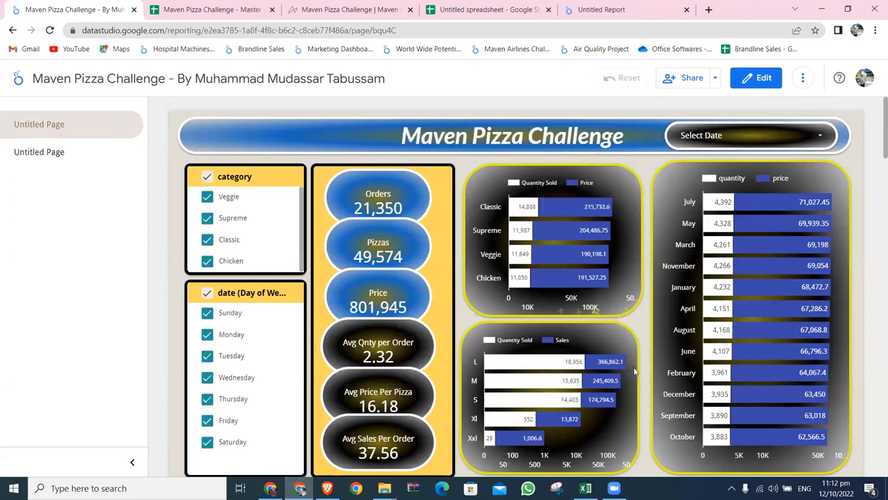
pyautogui.click(132, 466)
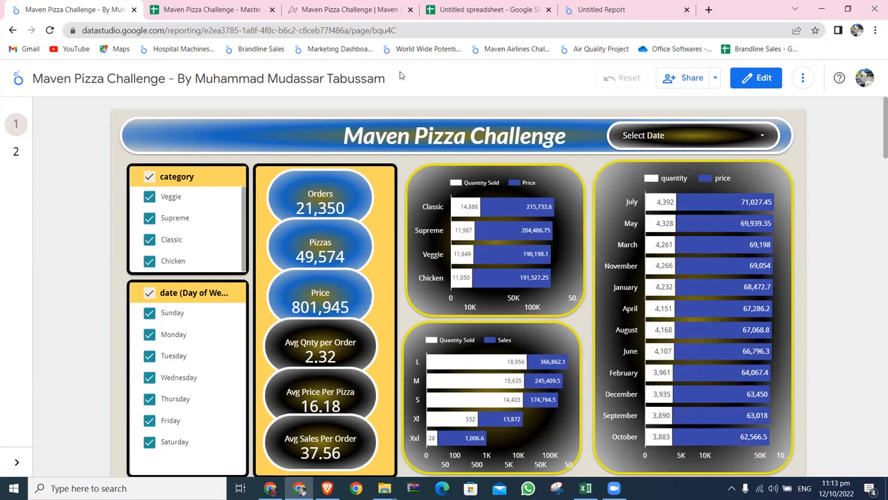
pyautogui.click(803, 79)
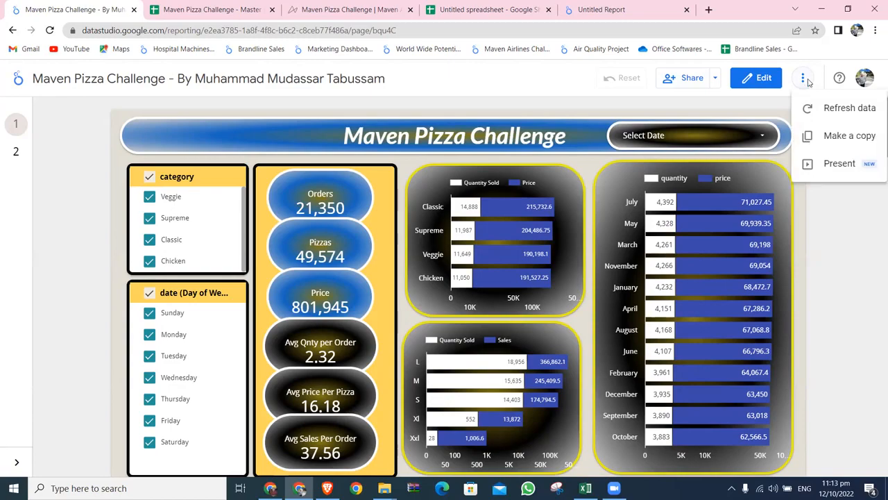
pyautogui.click(839, 165)
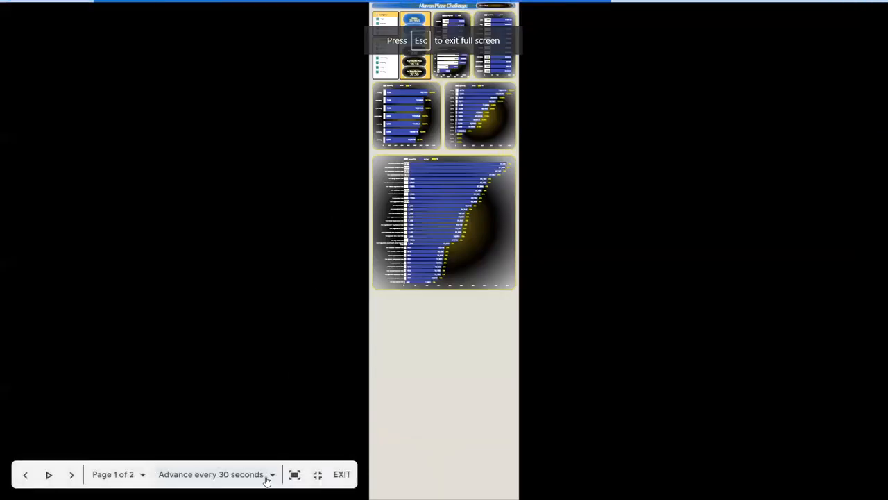
pyautogui.click(294, 474)
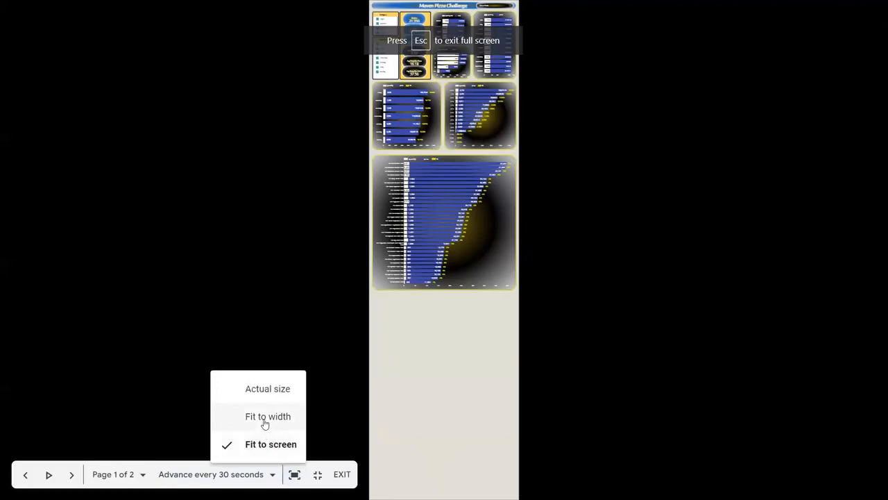
pyautogui.click(264, 418)
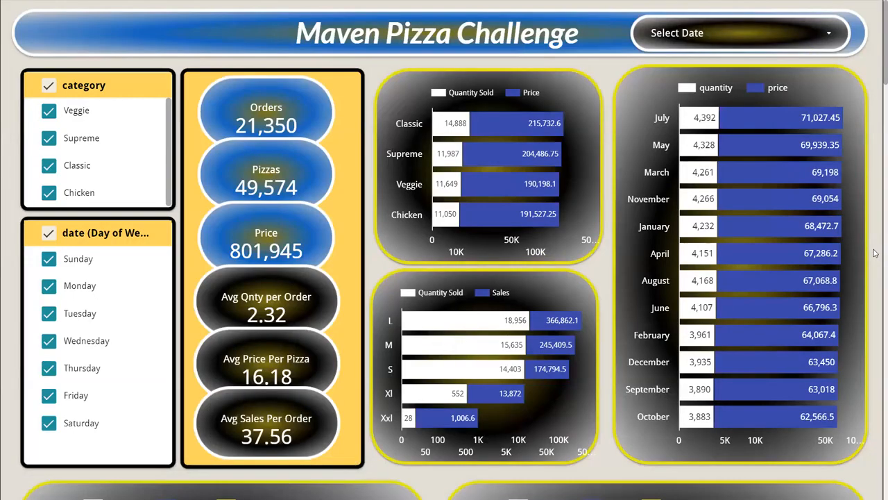
pyautogui.press('Escape')
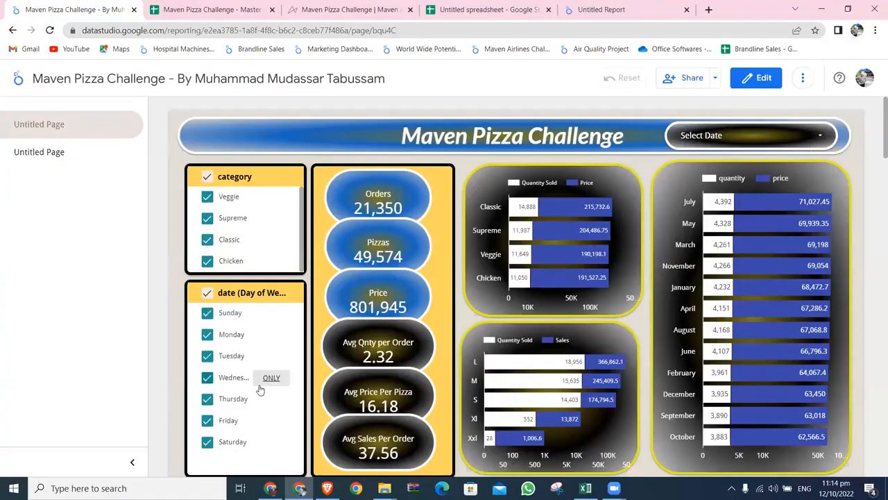
# Collapse the report's page navigation and open page 2 in edit mode.
pyautogui.click(132, 466)
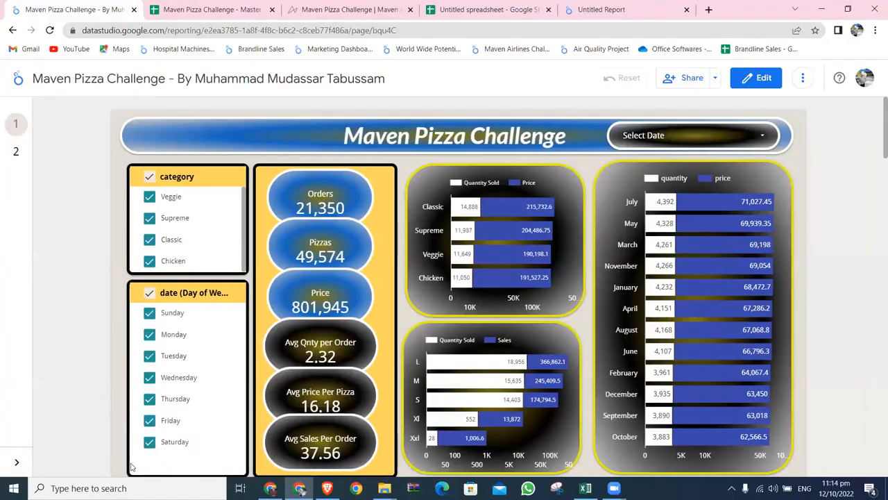
pyautogui.click(751, 81)
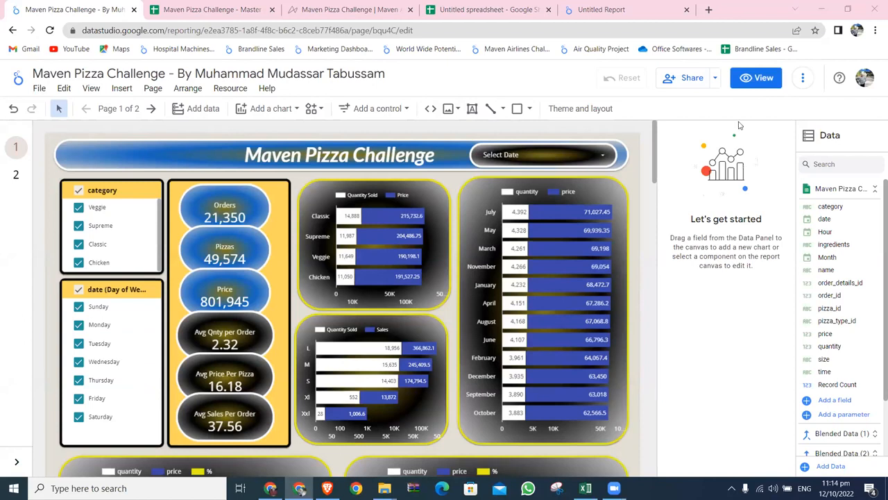
pyautogui.click(16, 175)
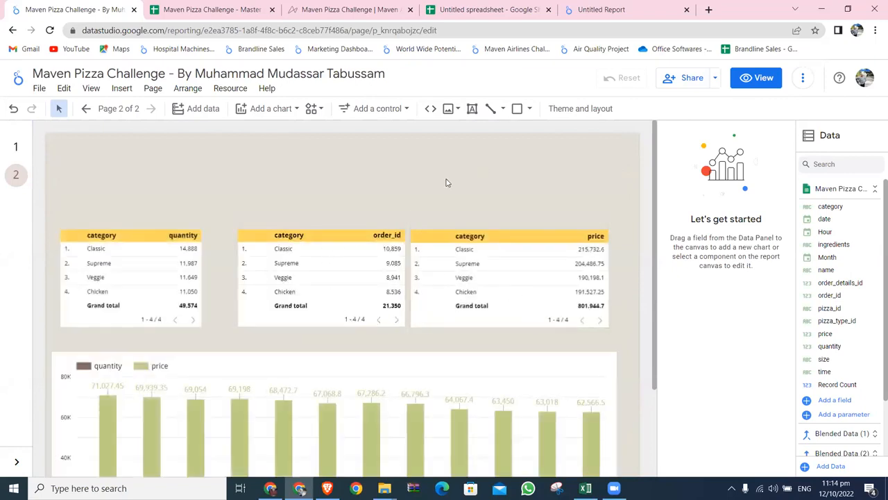
# Look over the chart types available to add to page 2.
pyautogui.click(297, 110)
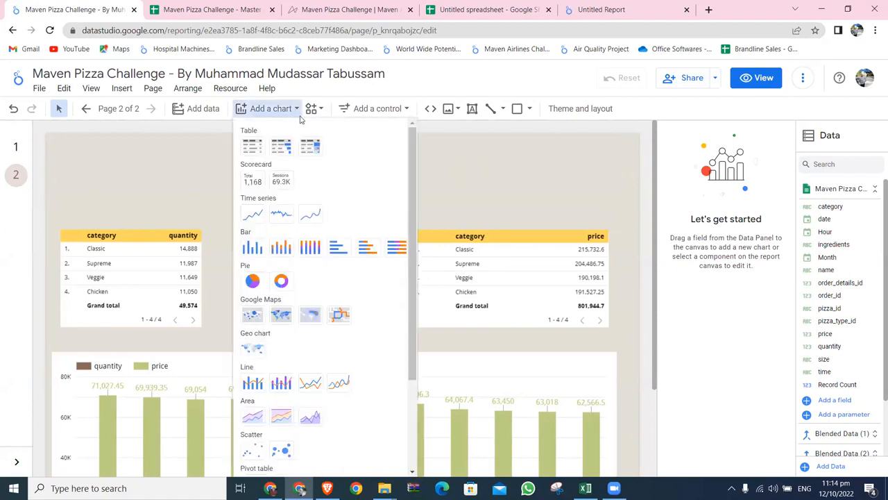
pyautogui.click(466, 167)
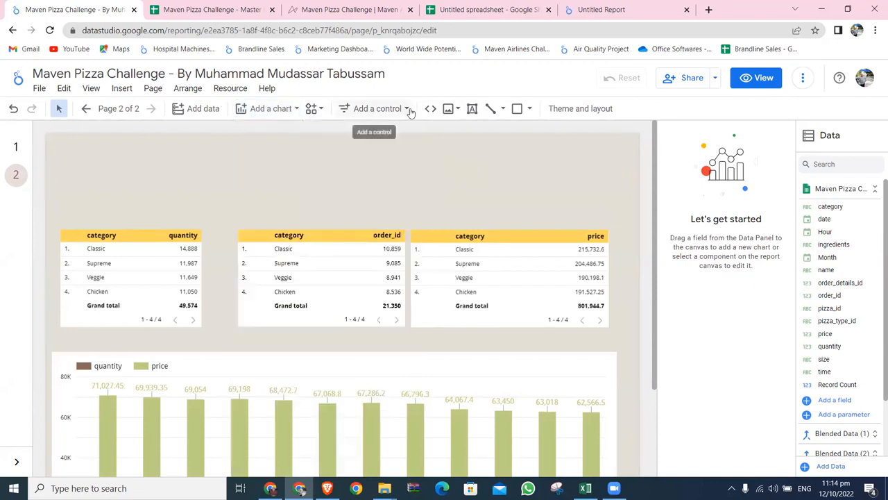
# Add a category drop-down list control above the quantity table, increase its height and view its list of values.
pyautogui.click(406, 108)
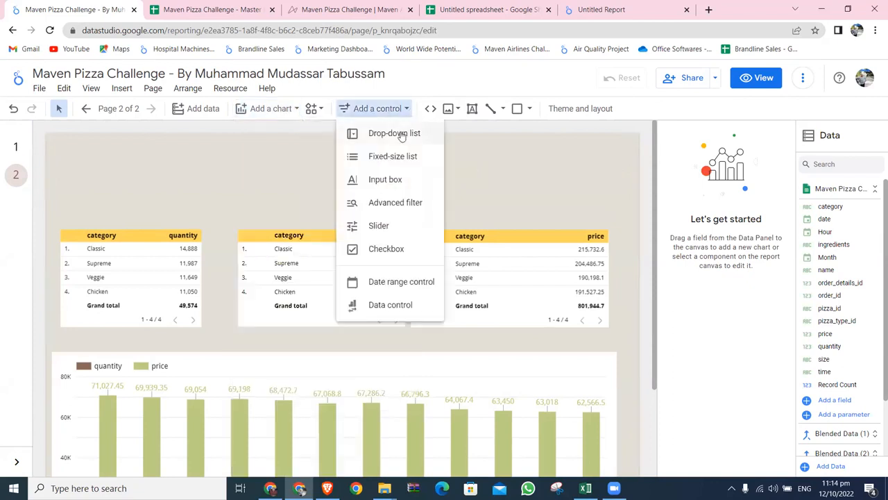
pyautogui.click(401, 135)
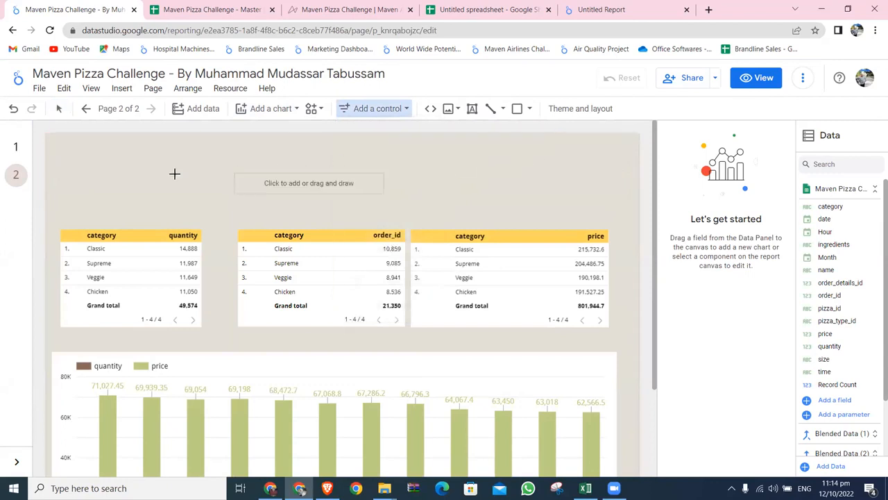
pyautogui.click(74, 148)
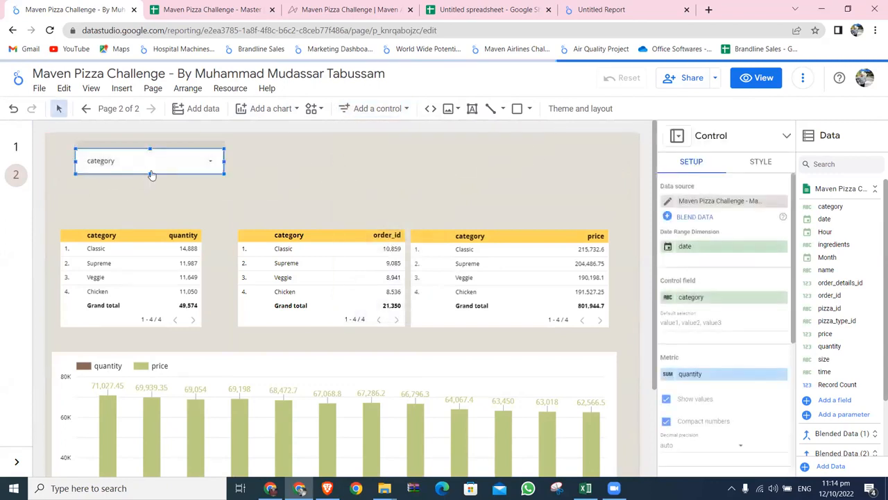
pyautogui.moveTo(150, 173); pyautogui.dragTo(150, 216)
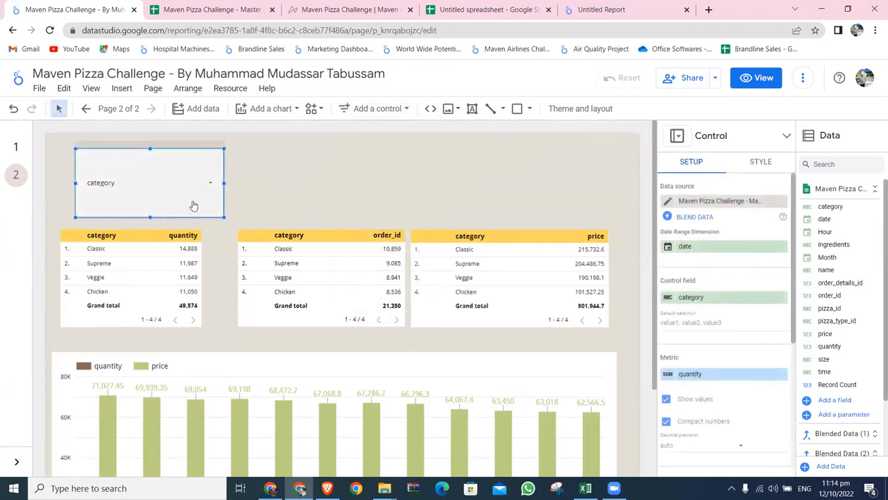
pyautogui.click(213, 184)
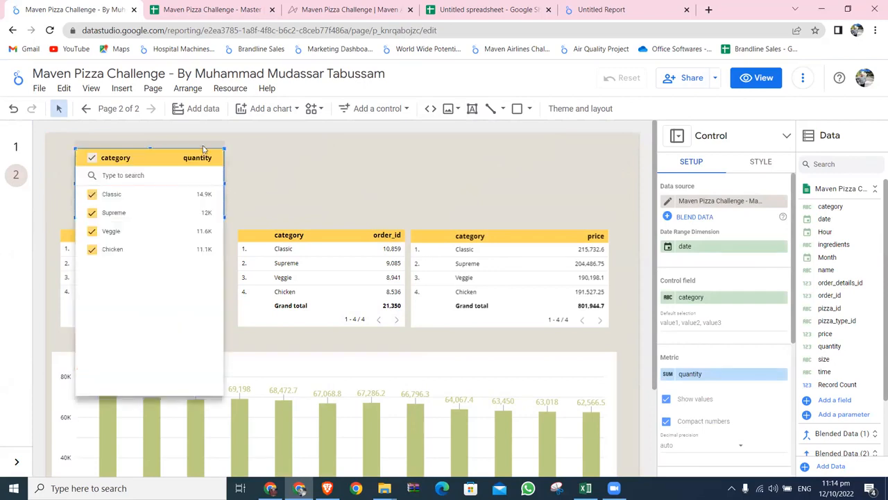
pyautogui.click(204, 153)
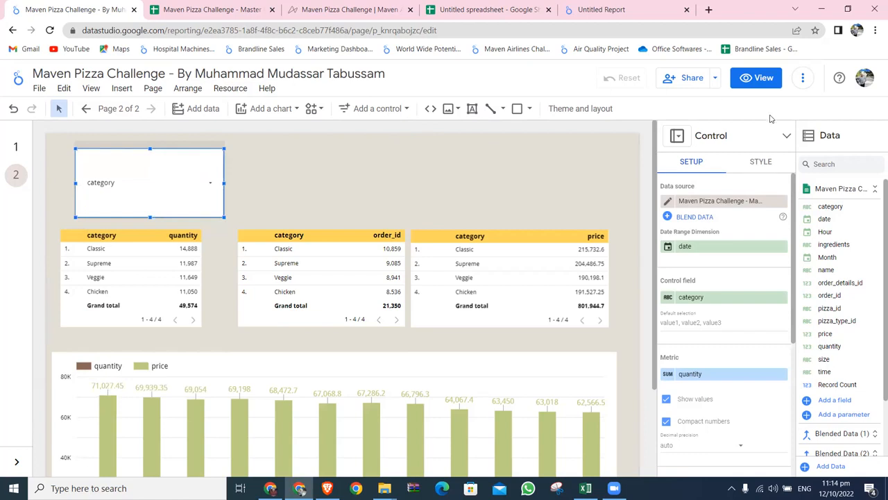
# Change the category control to a fixed-size list, then reposition and enlarge it to fit all four categories.
pyautogui.click(783, 137)
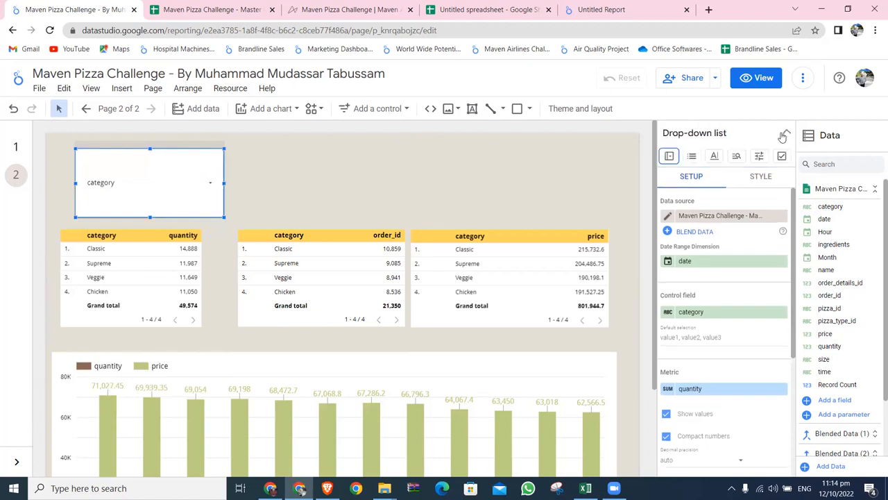
pyautogui.click(693, 156)
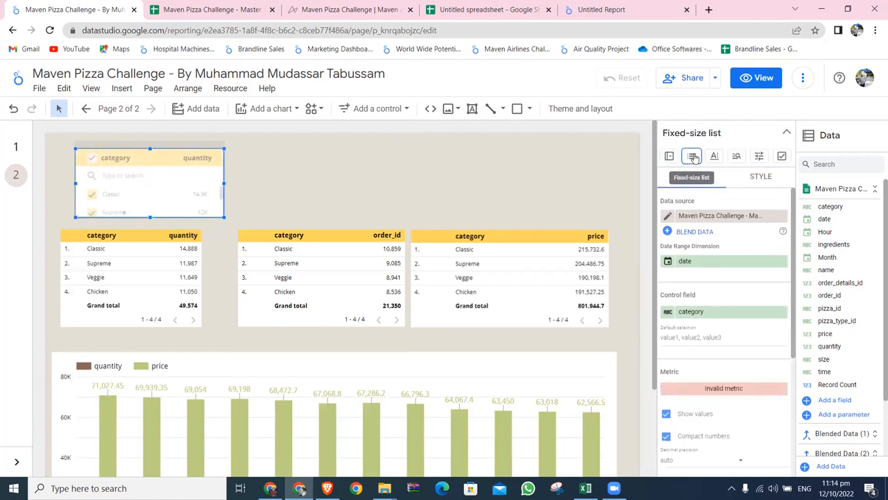
pyautogui.moveTo(179, 154); pyautogui.dragTo(317, 138)
pyautogui.moveTo(288, 199); pyautogui.dragTo(288, 250)
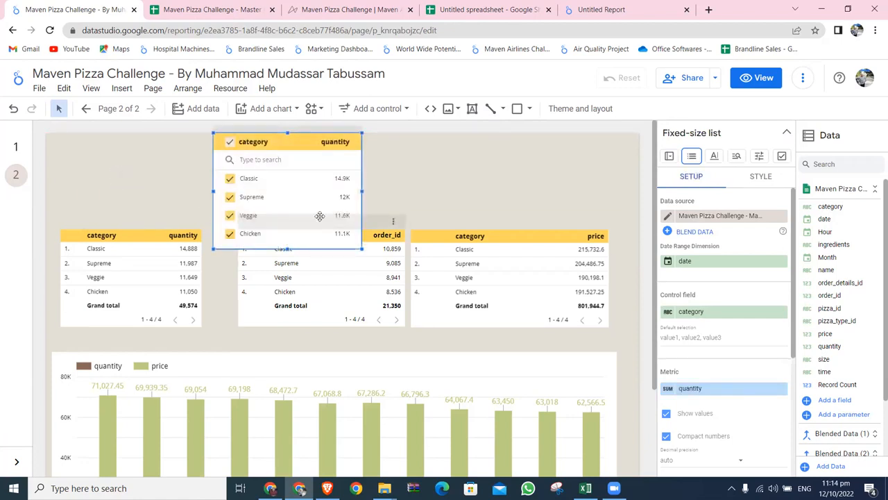
pyautogui.moveTo(304, 140); pyautogui.dragTo(233, 147)
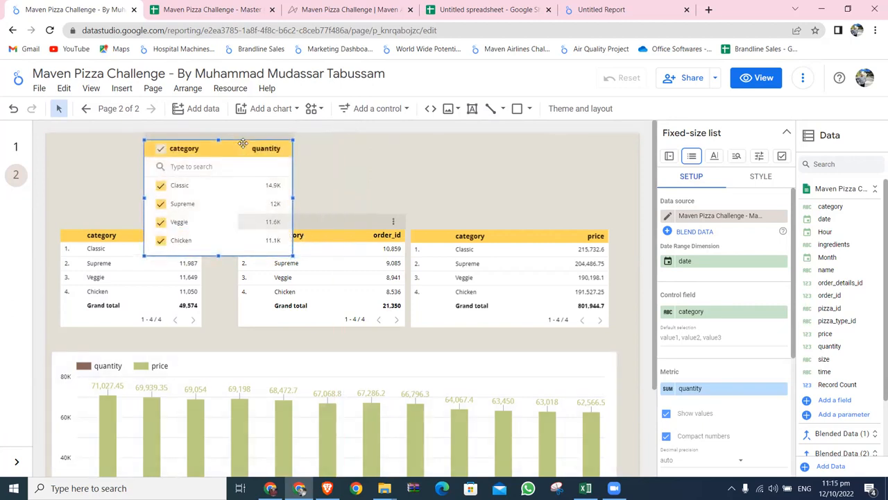
# Filter page 2 to only Classic with the fixed-size list and delete the control.
pyautogui.click(271, 188)
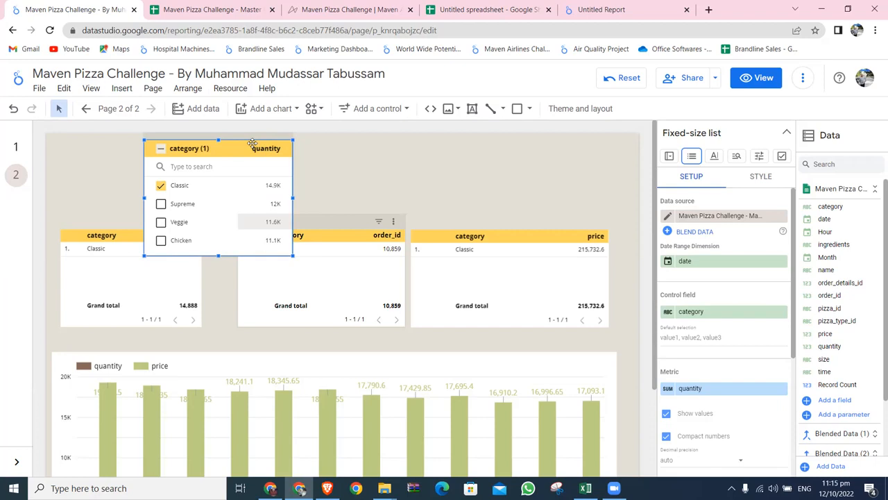
pyautogui.press('Delete')
# Check the order_id table's cross-filtering setting and cross-filter the page by Classic, Supreme and Veggie in turn.
pyautogui.click(354, 217)
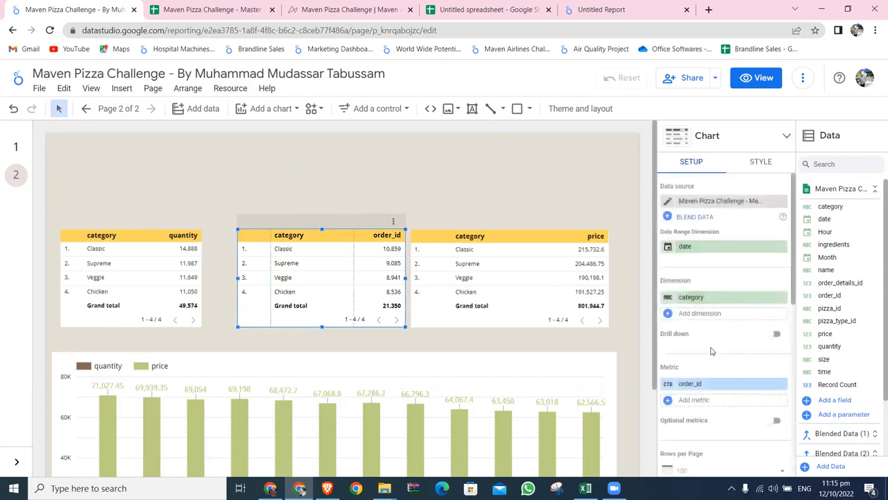
pyautogui.scroll(-5, 711, 351)
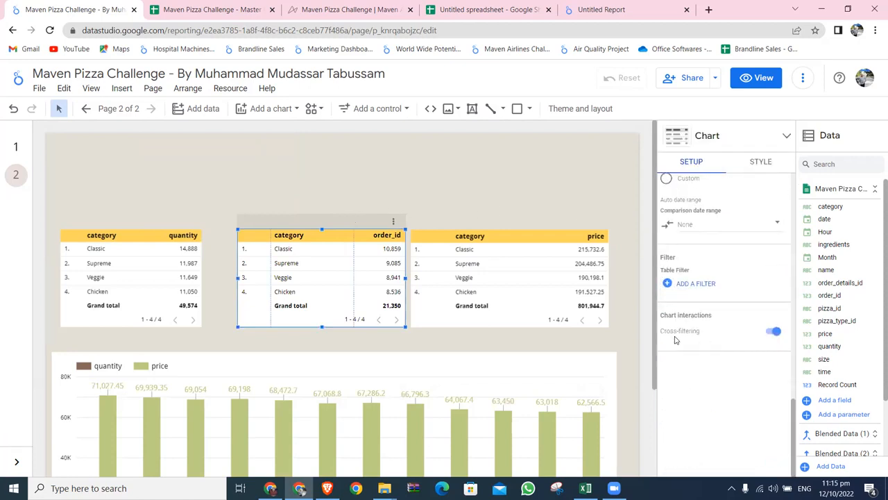
pyautogui.click(289, 252)
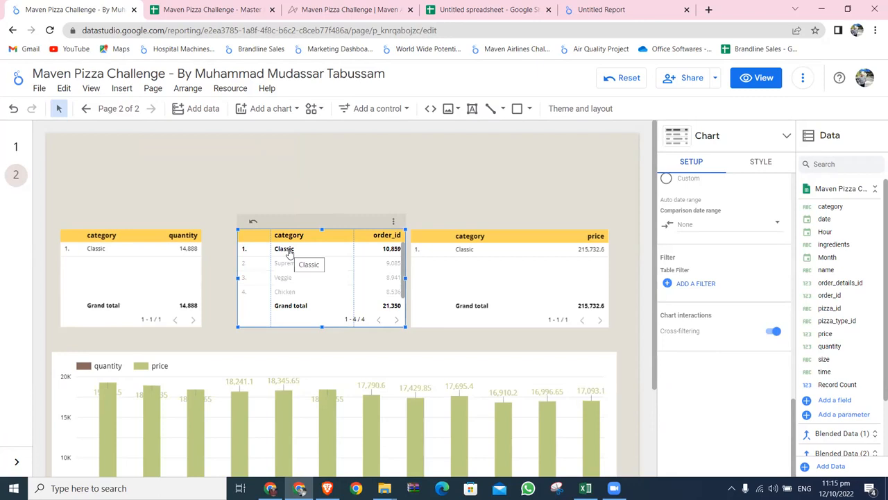
pyautogui.click(287, 264)
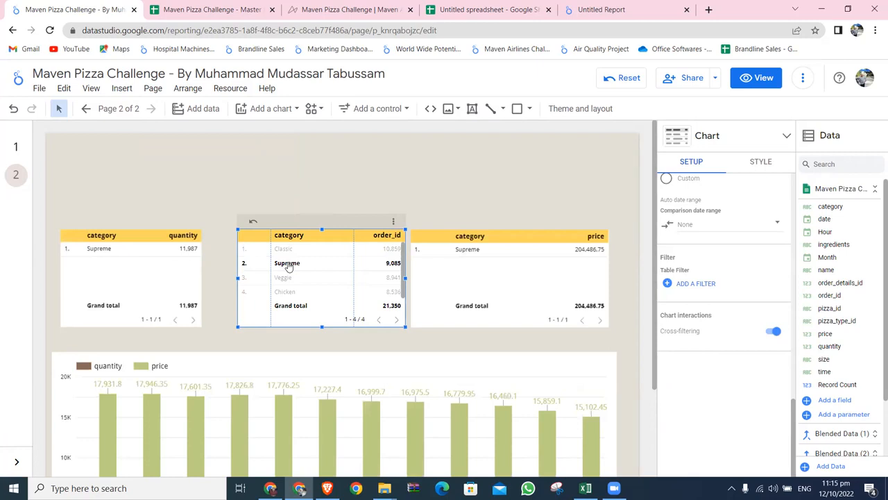
pyautogui.click(284, 277)
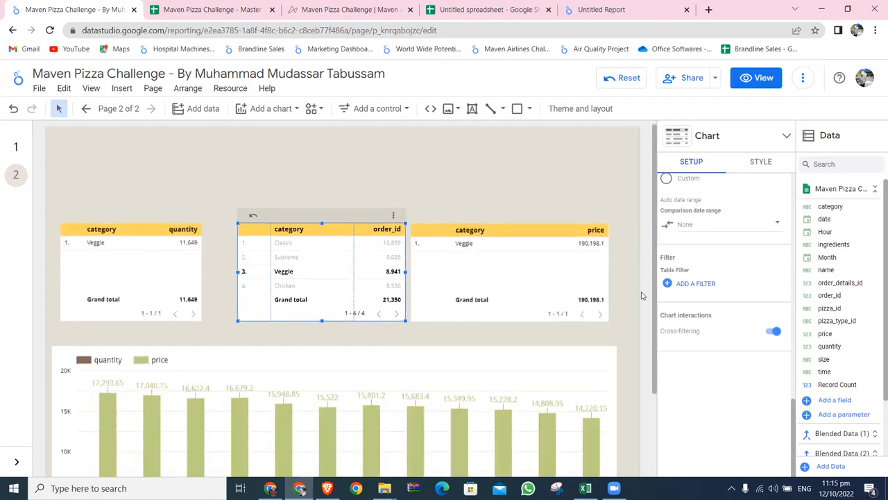
# Cross-filter the page by September in the monthly quantity and price chart, and reset all report filters.
pyautogui.scroll(-3, 642, 296)
pyautogui.click(555, 338)
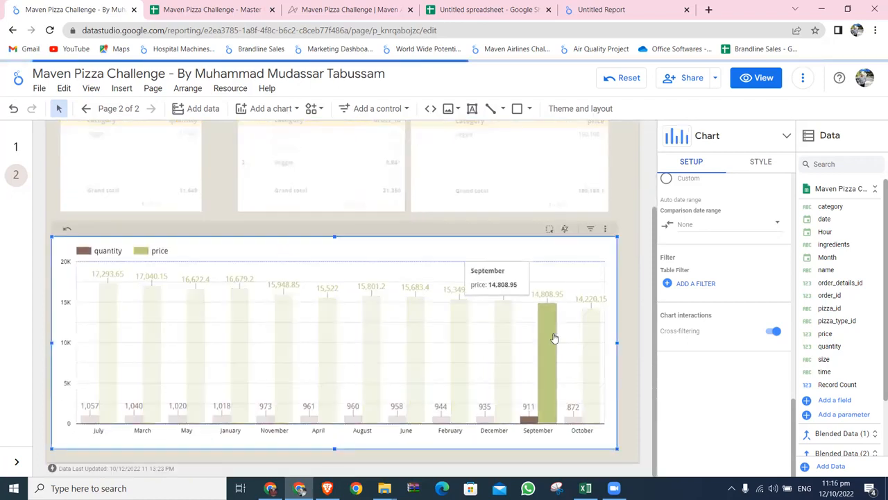
pyautogui.scroll(2, 647, 320)
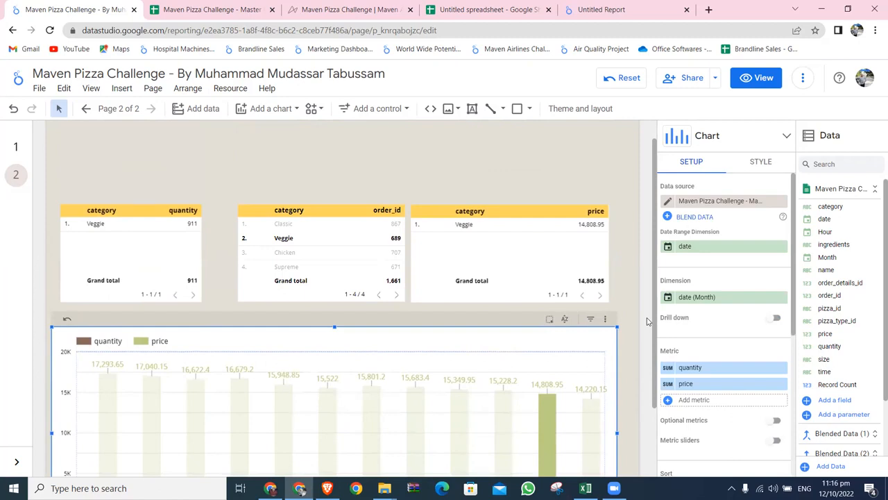
pyautogui.click(624, 79)
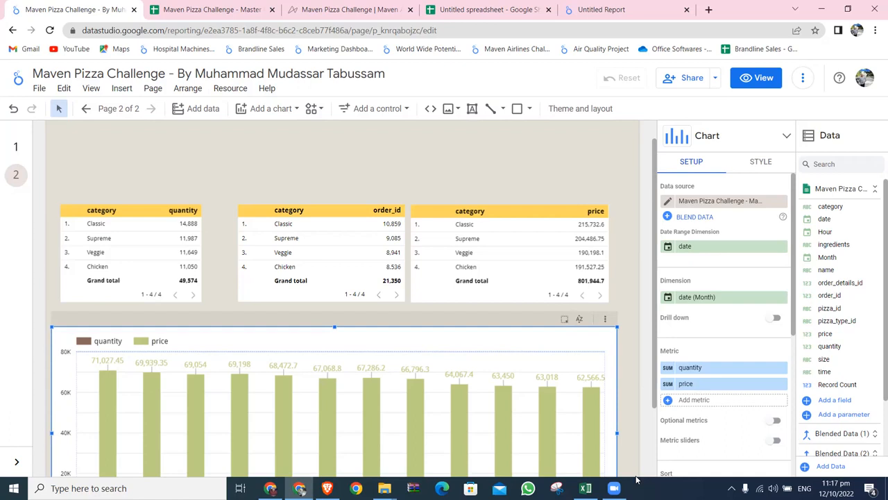
# Look over the calculated field editor and the data source's field list, leaving without adding a field.
pyautogui.click(835, 401)
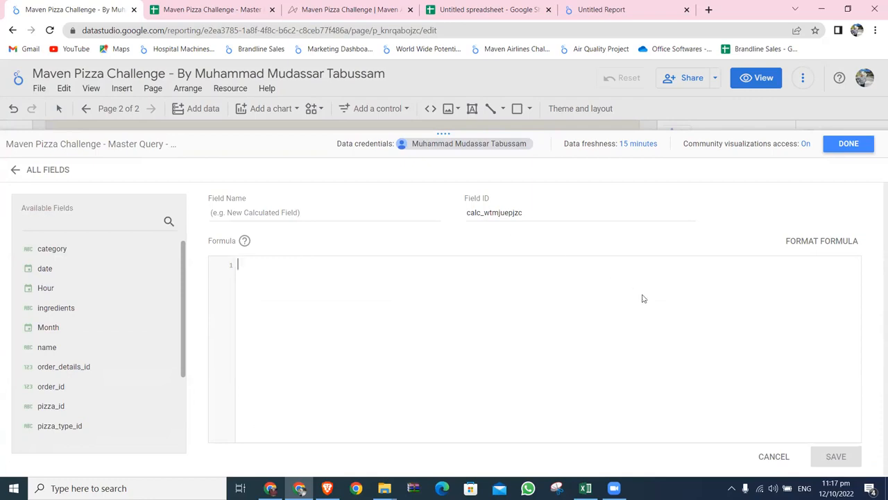
pyautogui.click(784, 454)
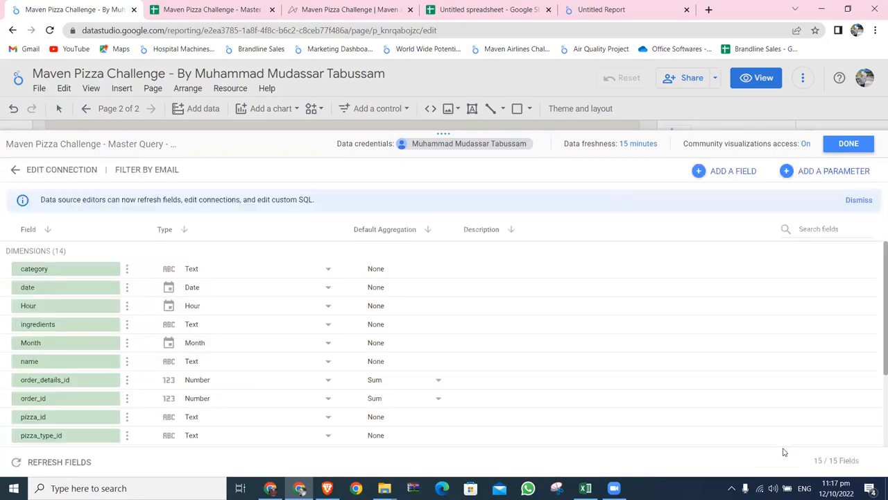
pyautogui.click(848, 143)
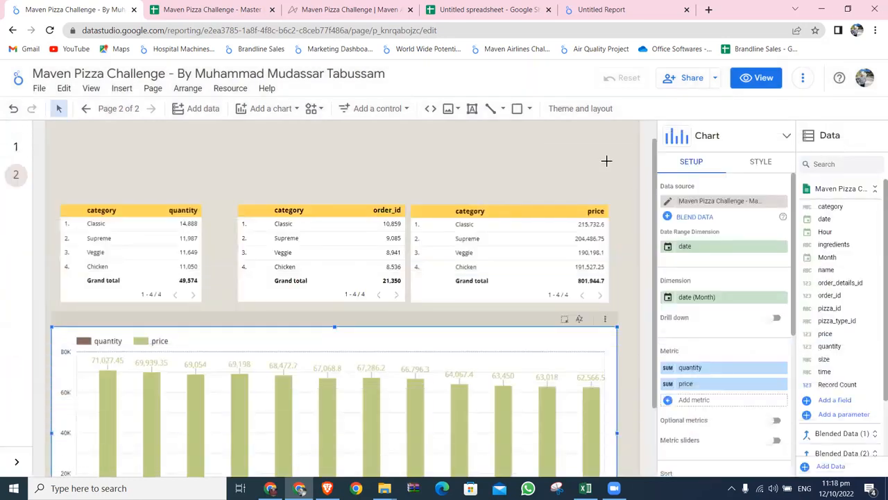
pyautogui.click(607, 164)
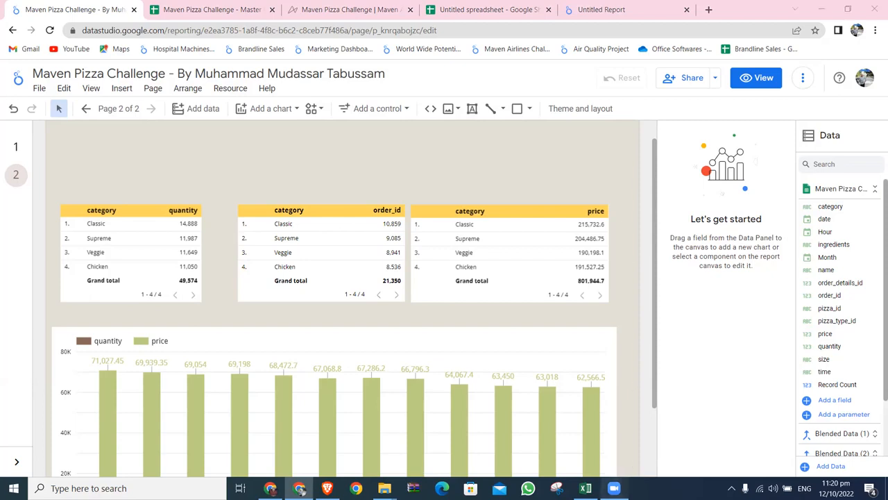
# Switch to the Maven Pizza Challenge - Master Query - Copy workbook in Excel.
pyautogui.click(623, 486)
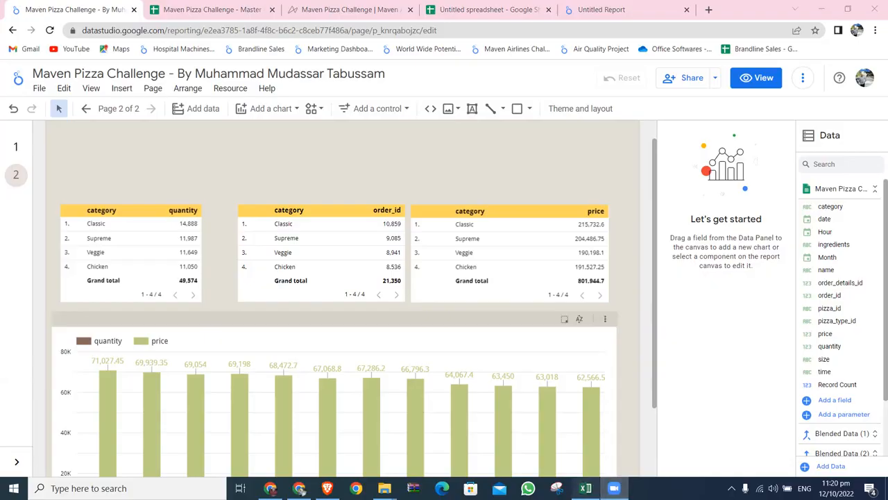
pyautogui.click(585, 488)
pyautogui.click(614, 487)
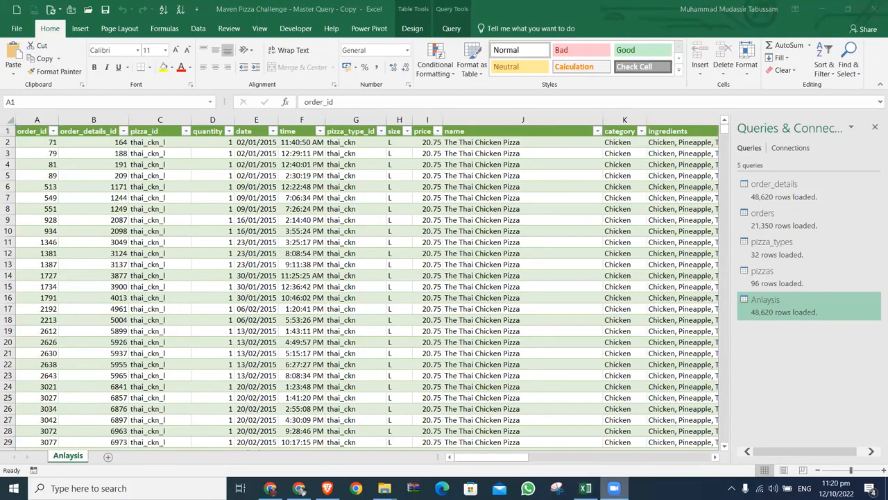